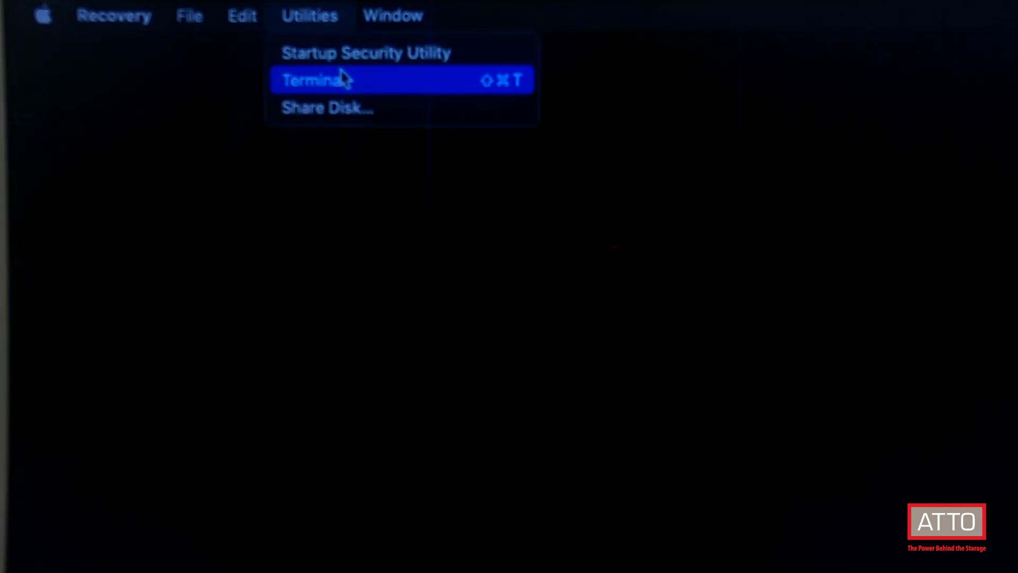
Run 'spctl kext-consent add FC94733TZD' in Terminal to approve that team's kernel extensions
{"action": "left_click", "coordinate": [347, 82]}
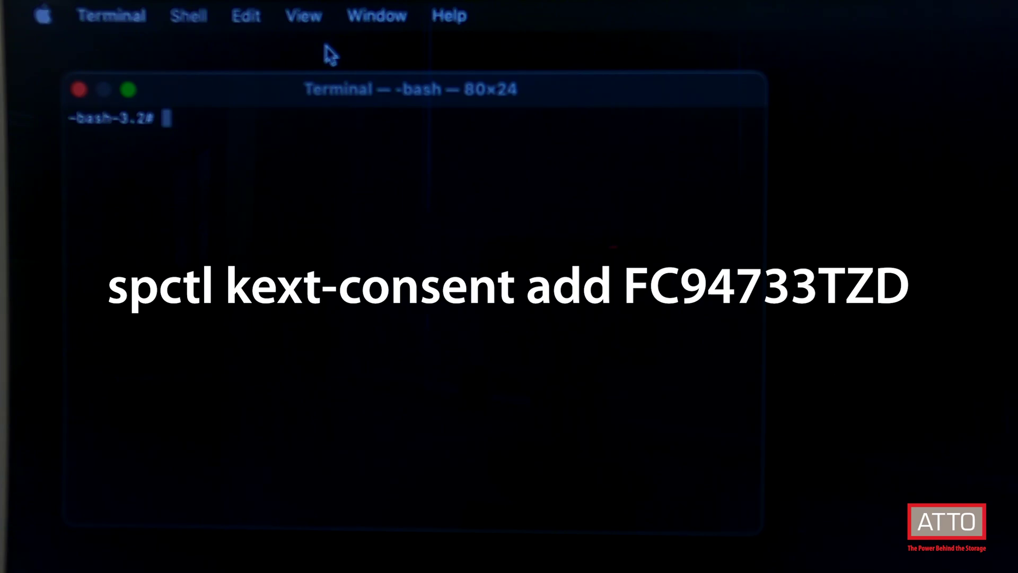
{"action": "type", "text": "spct"}
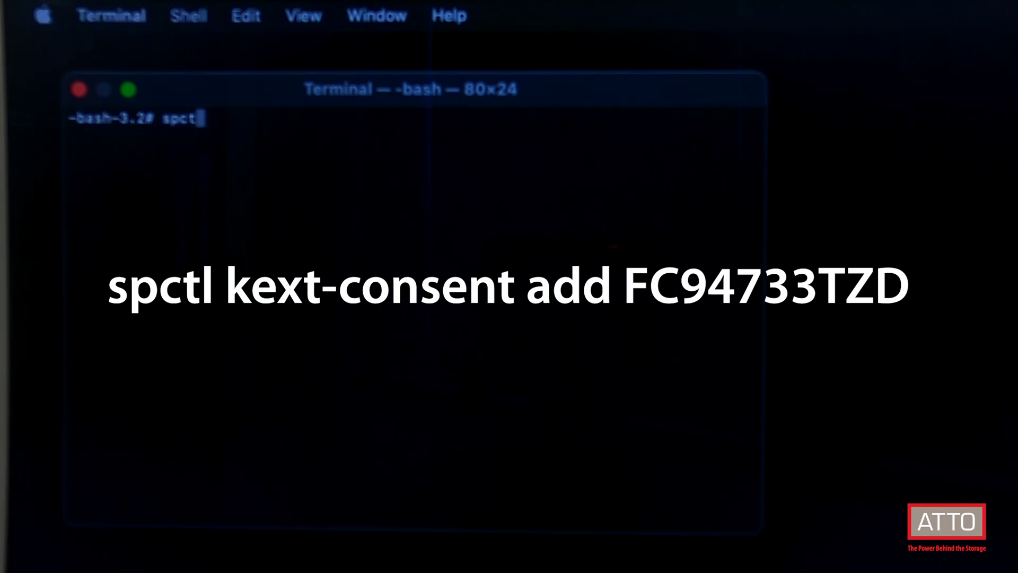
{"action": "type", "text": "l kext-"}
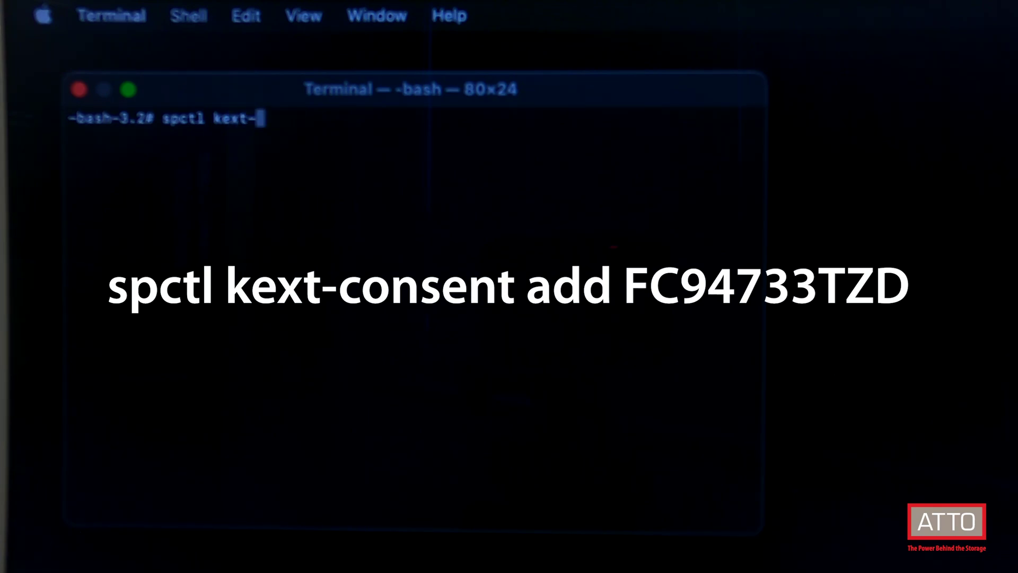
{"action": "type", "text": "consent"}
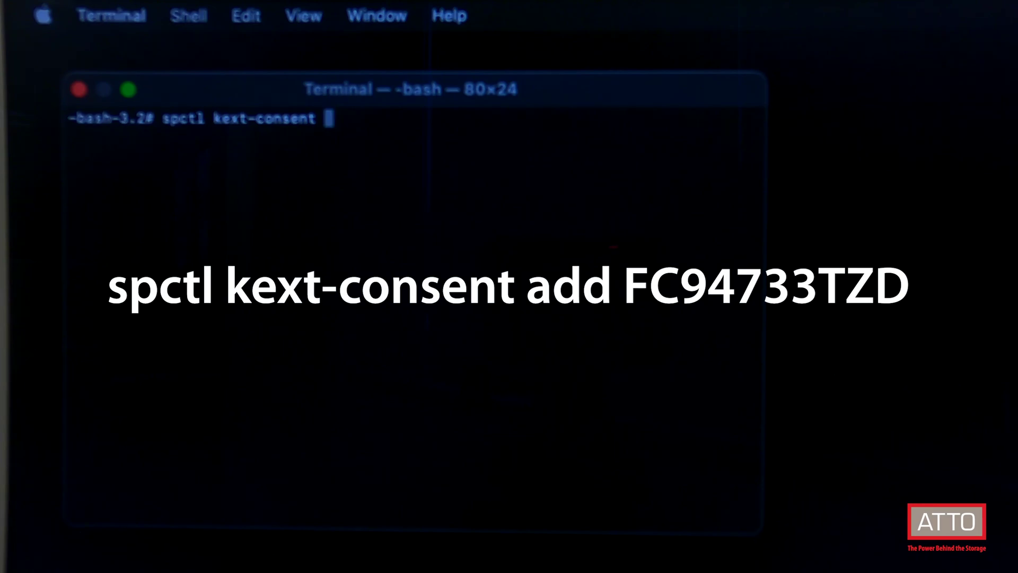
{"action": "type", "text": " add "}
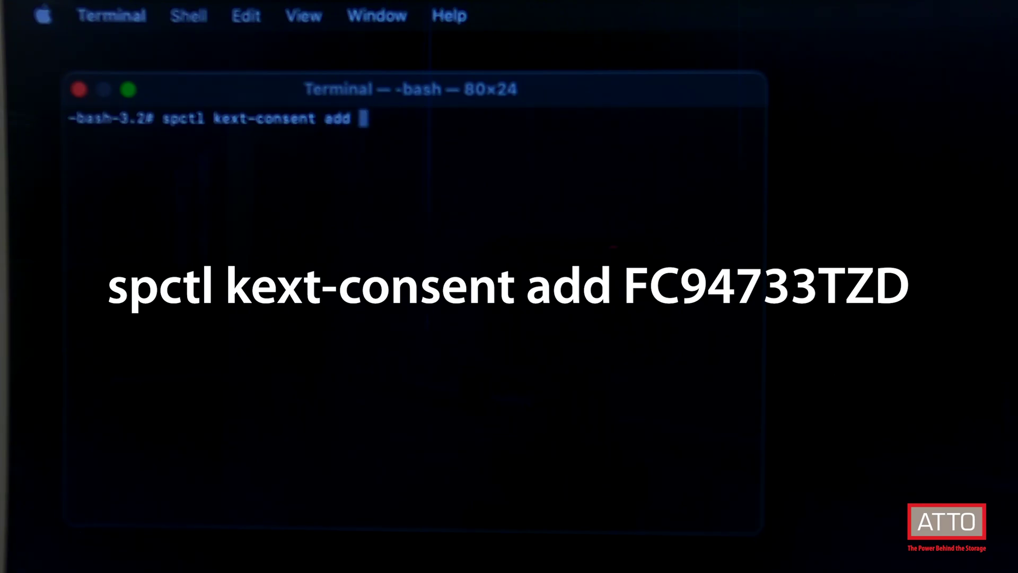
{"action": "type", "text": "FC947"}
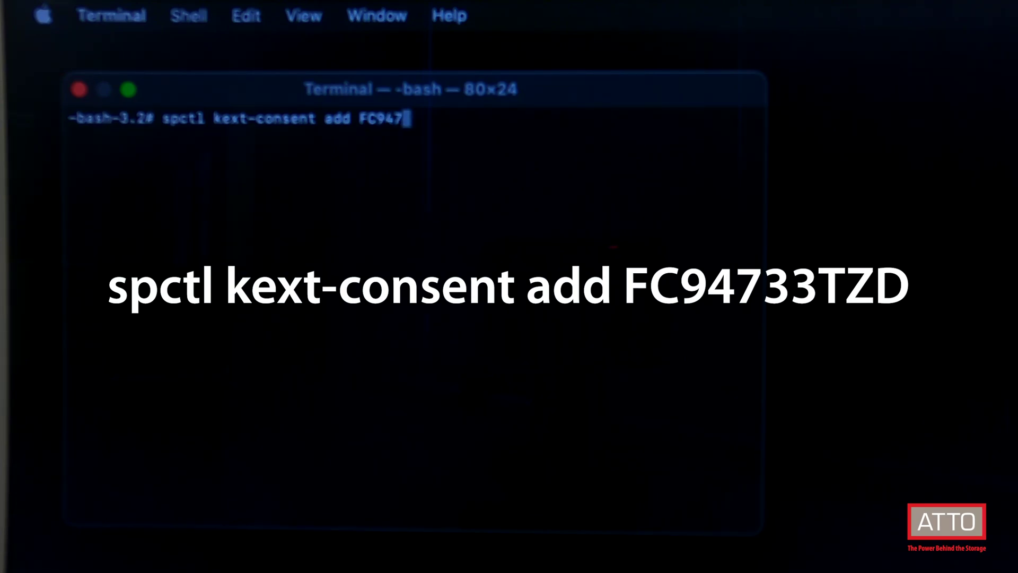
{"action": "type", "text": "33T"}
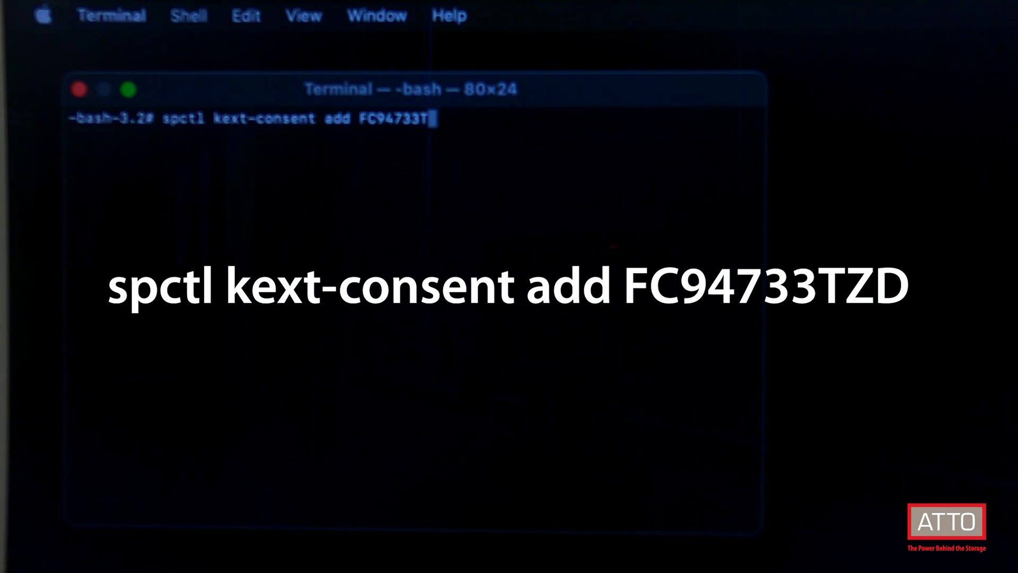
{"action": "type", "text": "ZD"}
{"action": "key", "text": "Return"}
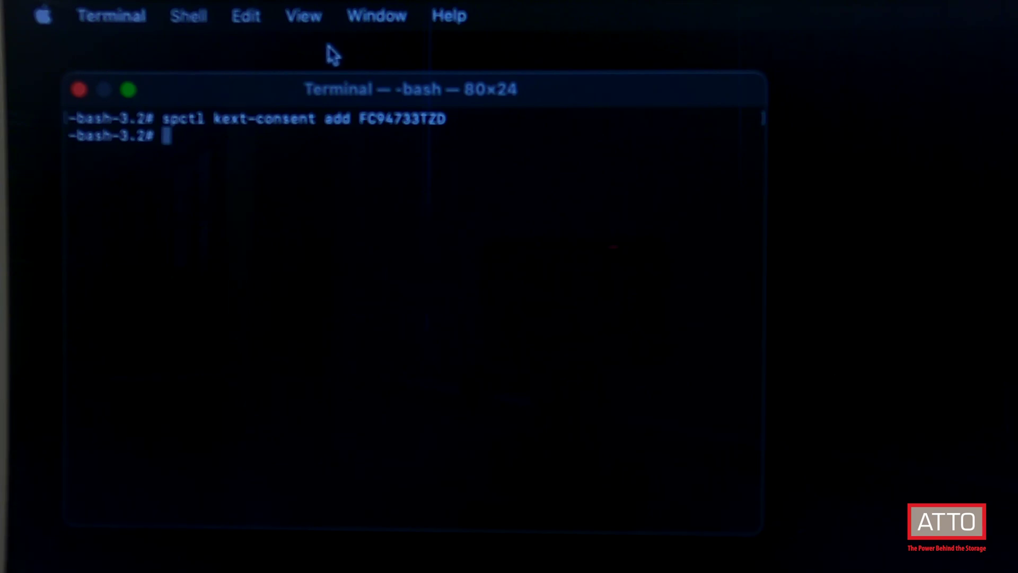
{"action": "left_click", "coordinate": [114, 17]}
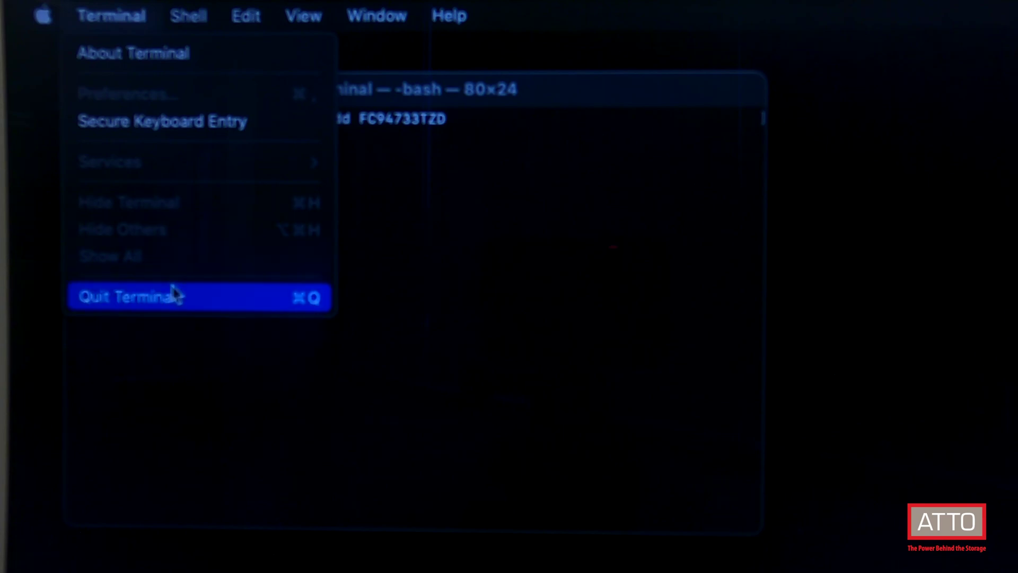
Quit Terminal to return to the macOS Recovery utilities
{"action": "left_click", "coordinate": [189, 301]}
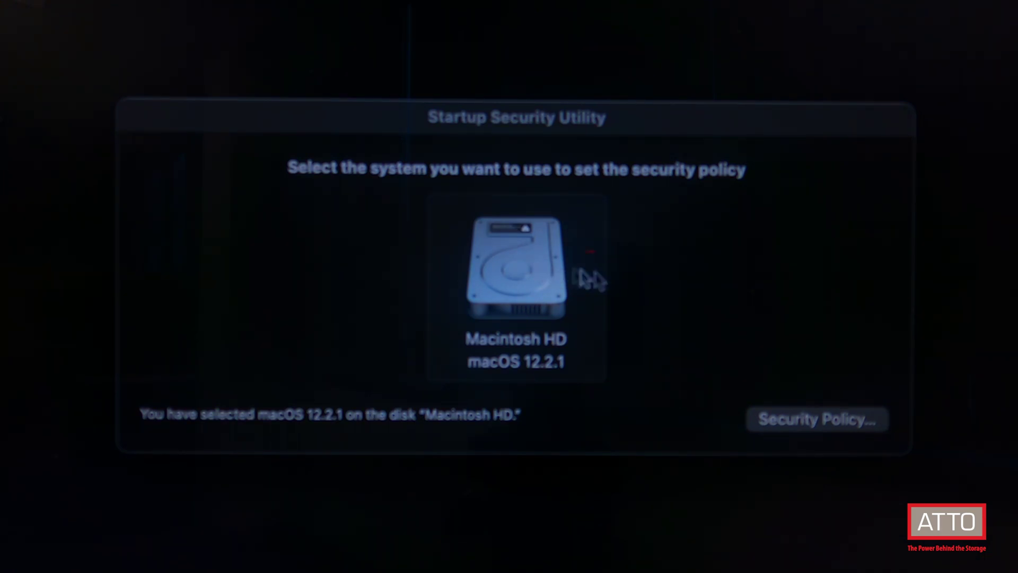
Change Macintosh HD's security policy to Reduced Security and confirm with the administrator password
{"action": "left_click", "coordinate": [827, 421]}
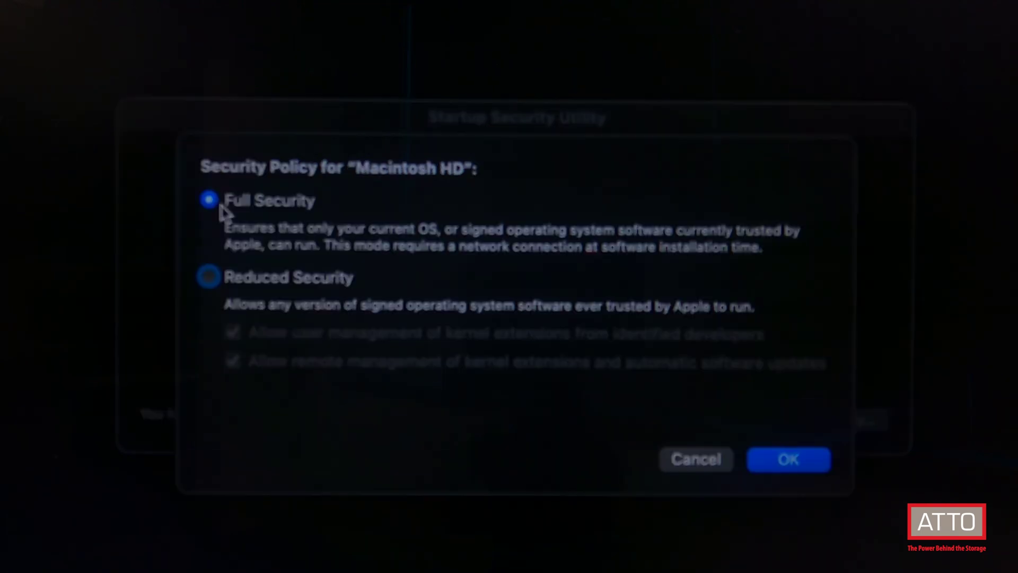
{"action": "left_click", "coordinate": [217, 287]}
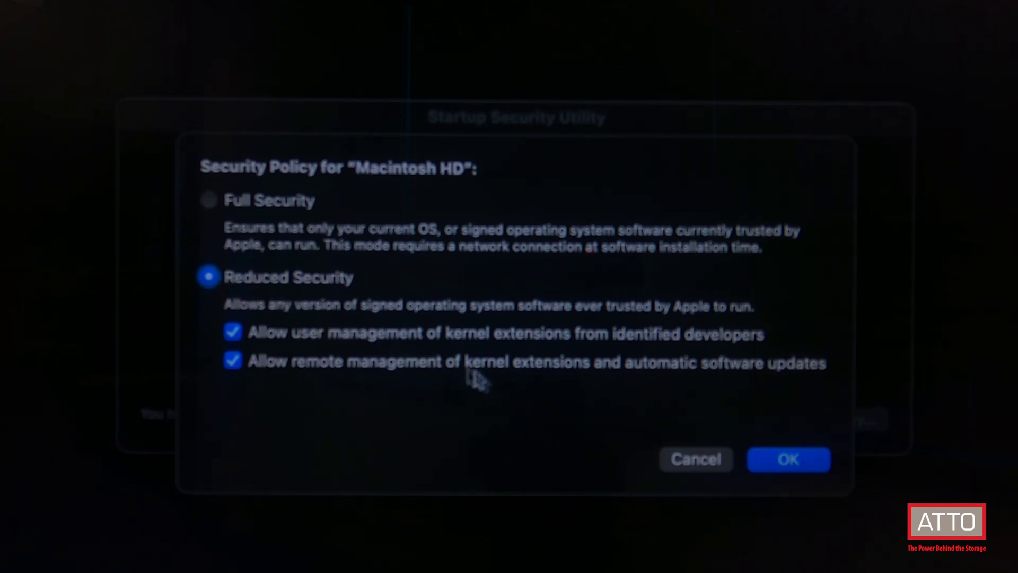
{"action": "left_click", "coordinate": [771, 450]}
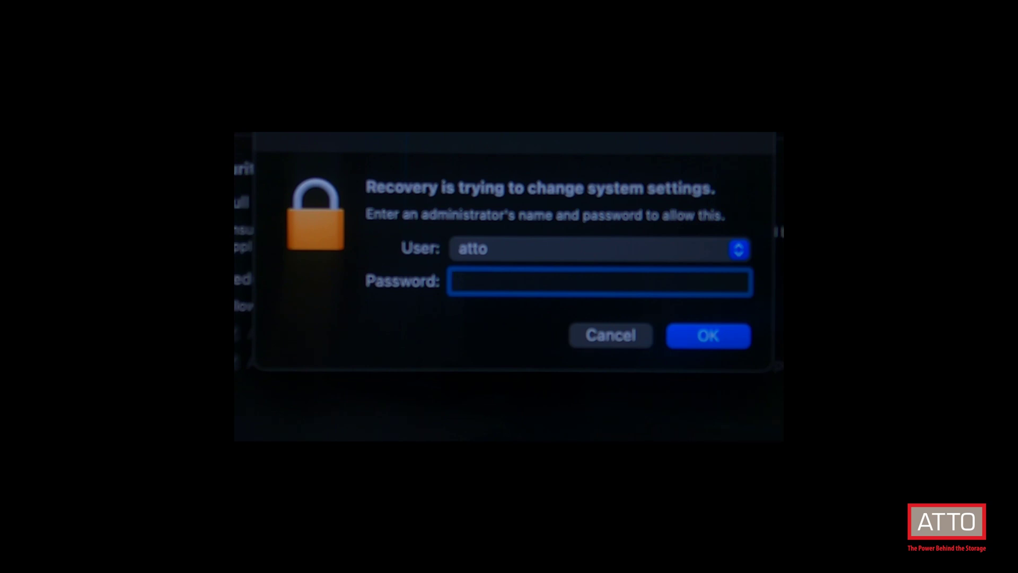
{"action": "type", "text": "••••"}
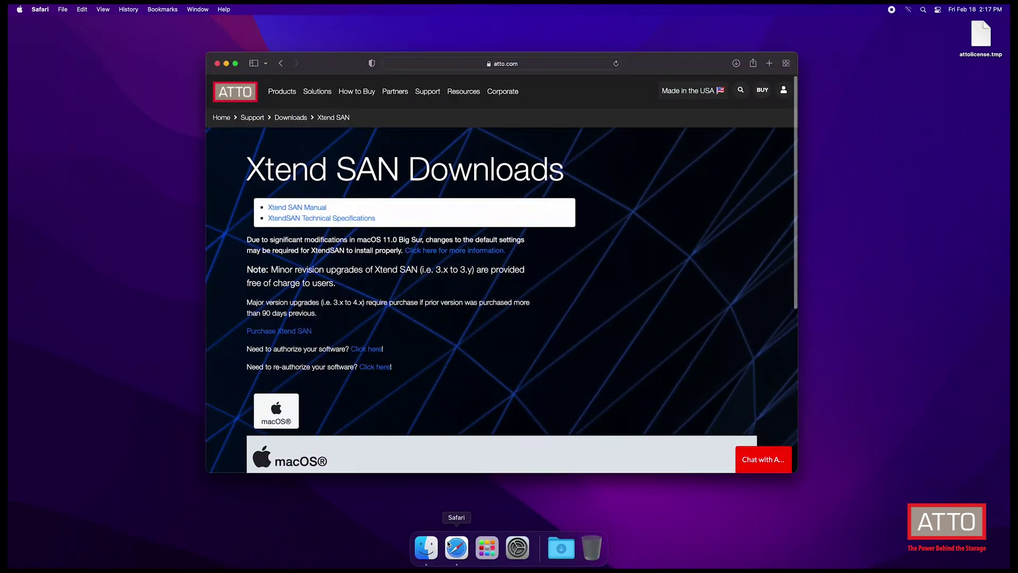
Download osx_app_xtendsan_601.dmg for macOS 10.14 and later and open it from Downloads
{"action": "scroll", "coordinate": [512, 341], "scroll_direction": "down", "scroll_amount": 2}
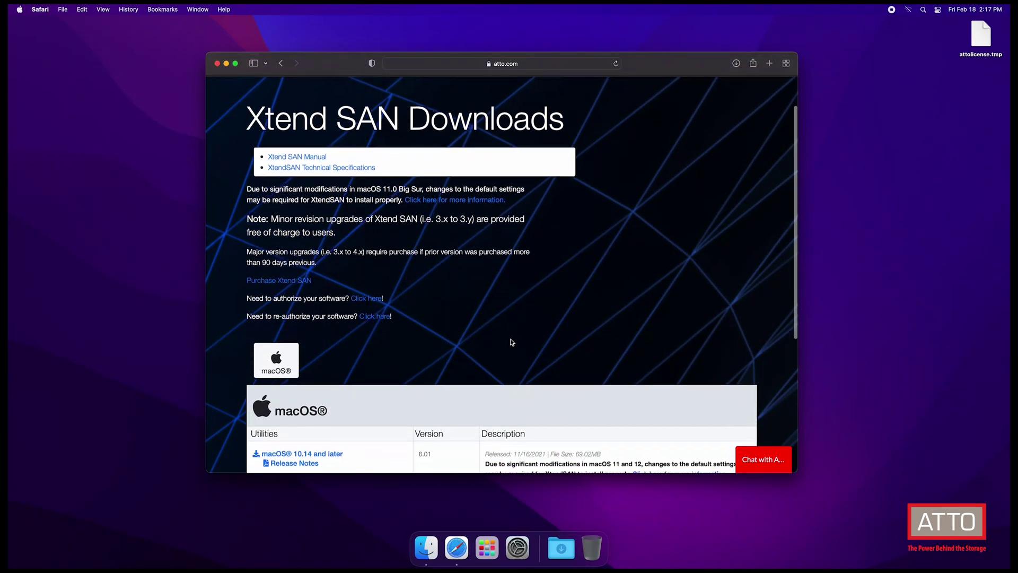
{"action": "scroll", "coordinate": [512, 341], "scroll_direction": "down", "scroll_amount": 5}
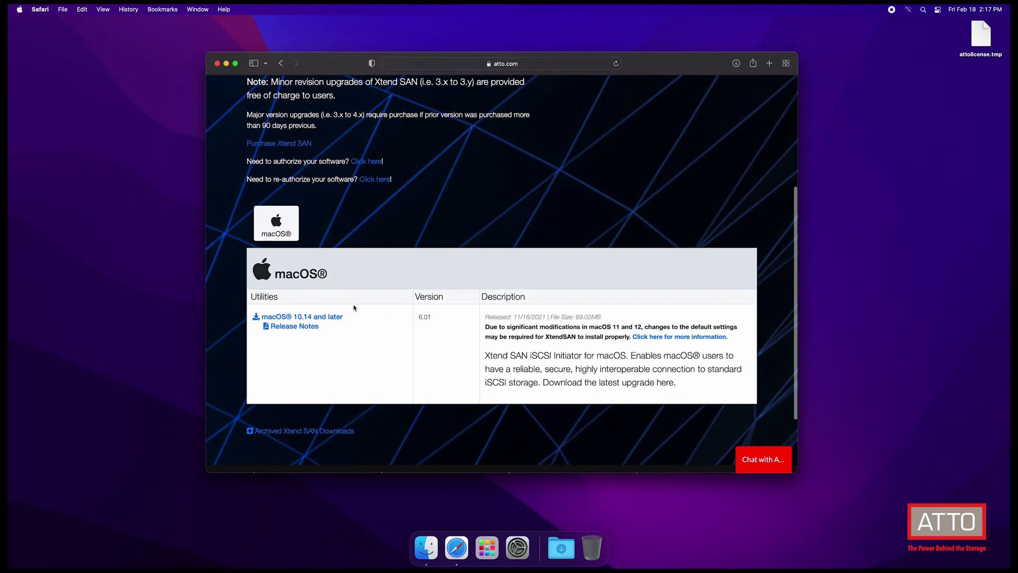
{"action": "left_click", "coordinate": [326, 317]}
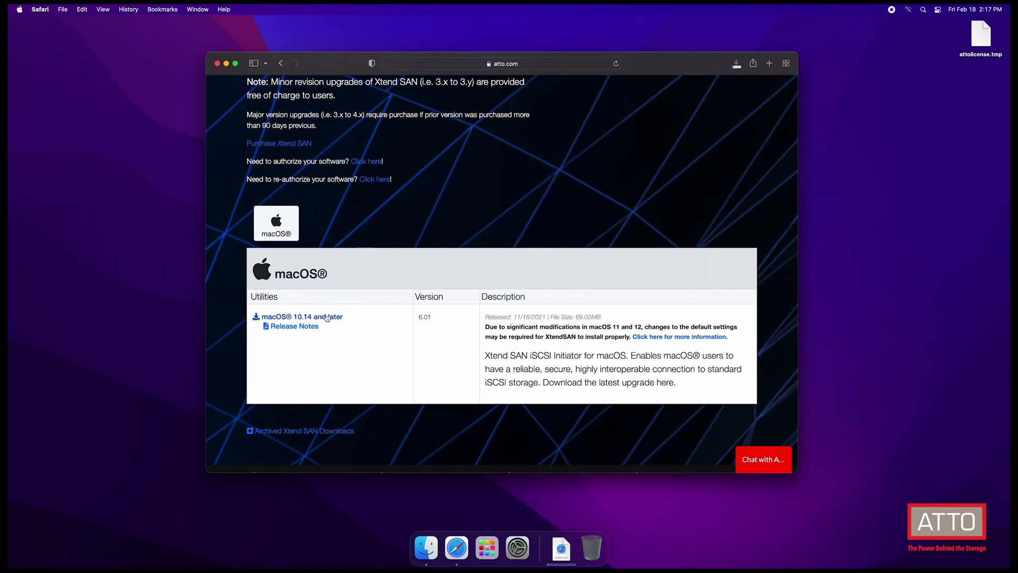
{"action": "left_click", "coordinate": [560, 548]}
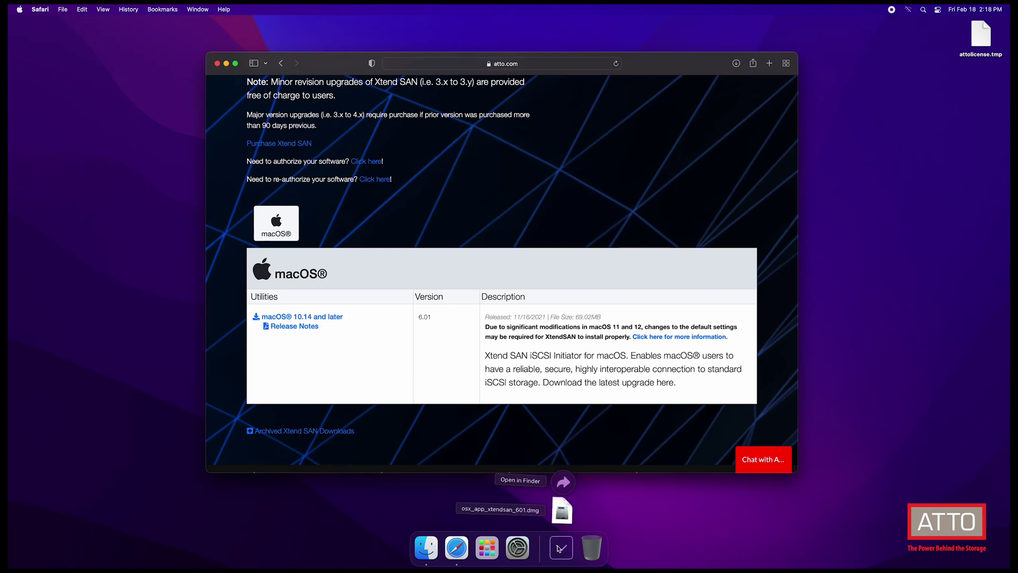
{"action": "left_click", "coordinate": [563, 514]}
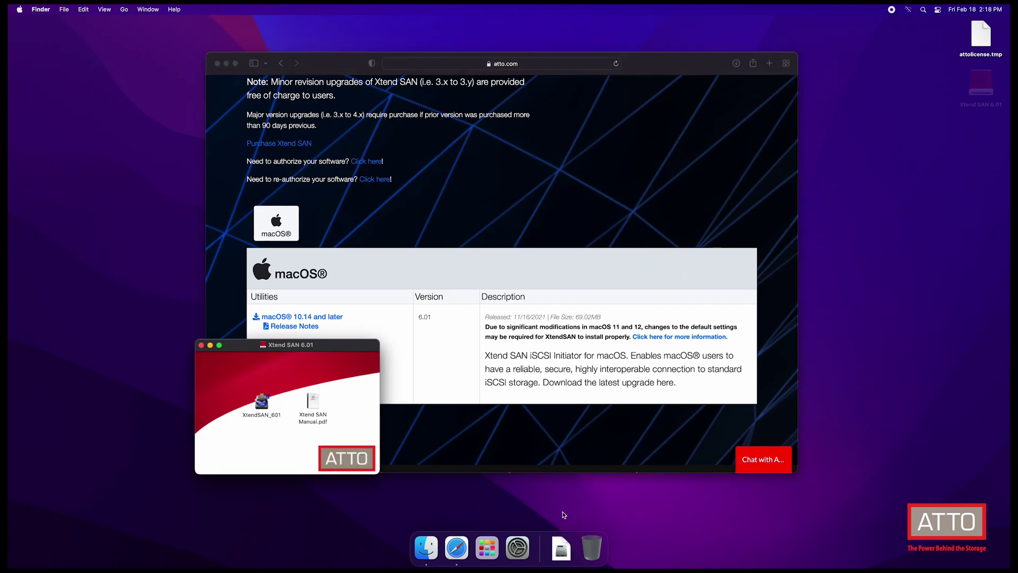
Launch XtendSAN_601 from the disk image, authorizing the helper tool and accepting the open warnings
{"action": "left_click", "coordinate": [226, 63]}
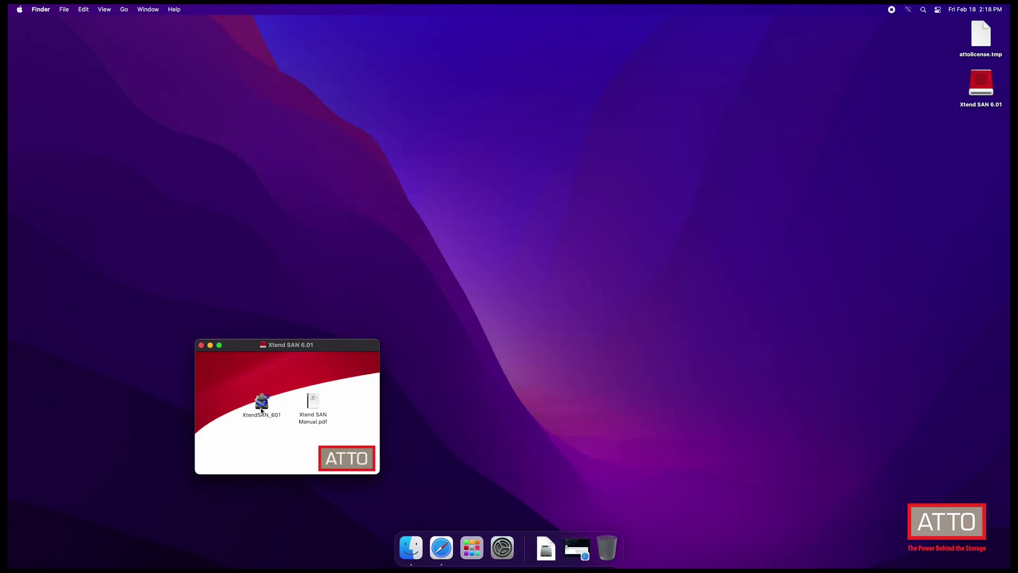
{"action": "double_click", "coordinate": [261, 409]}
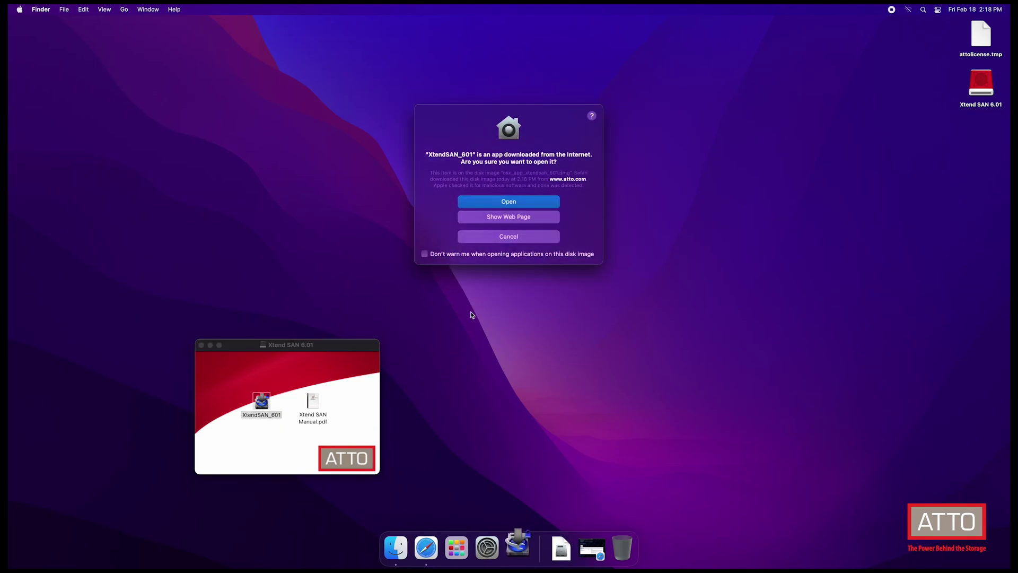
{"action": "left_click", "coordinate": [498, 204]}
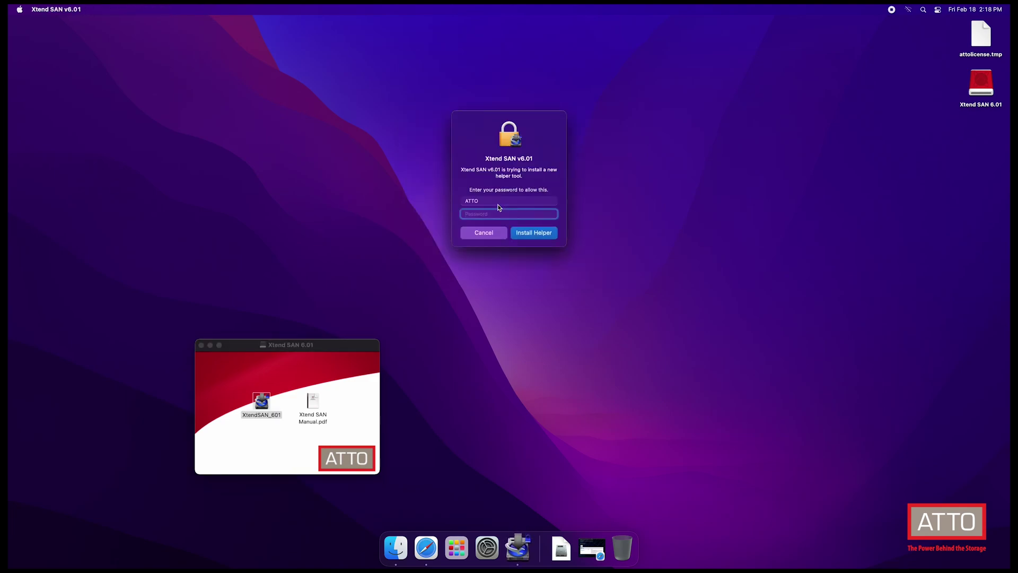
{"action": "type", "text": "***"}
{"action": "left_click", "coordinate": [527, 233]}
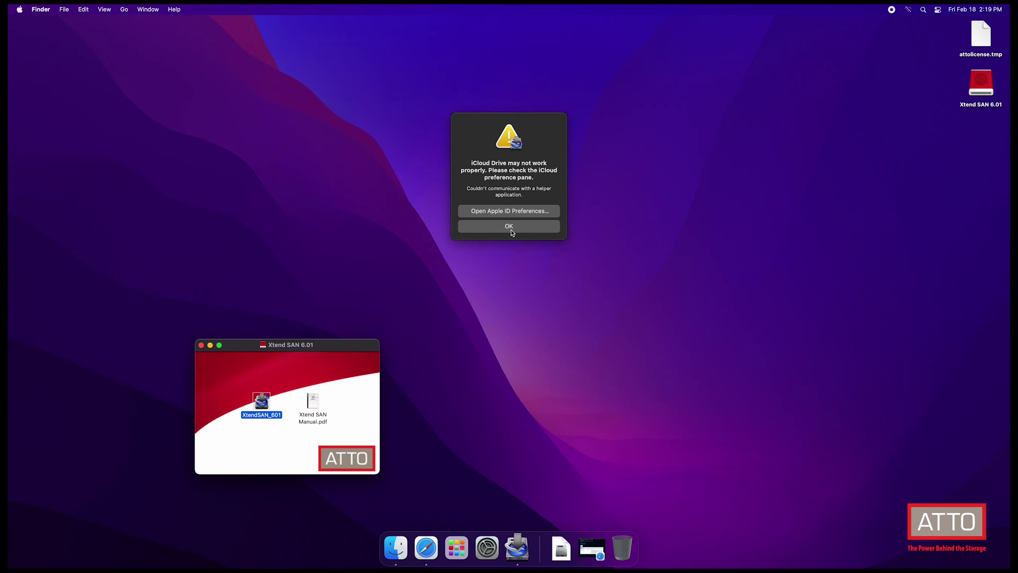
{"action": "left_click", "coordinate": [512, 232]}
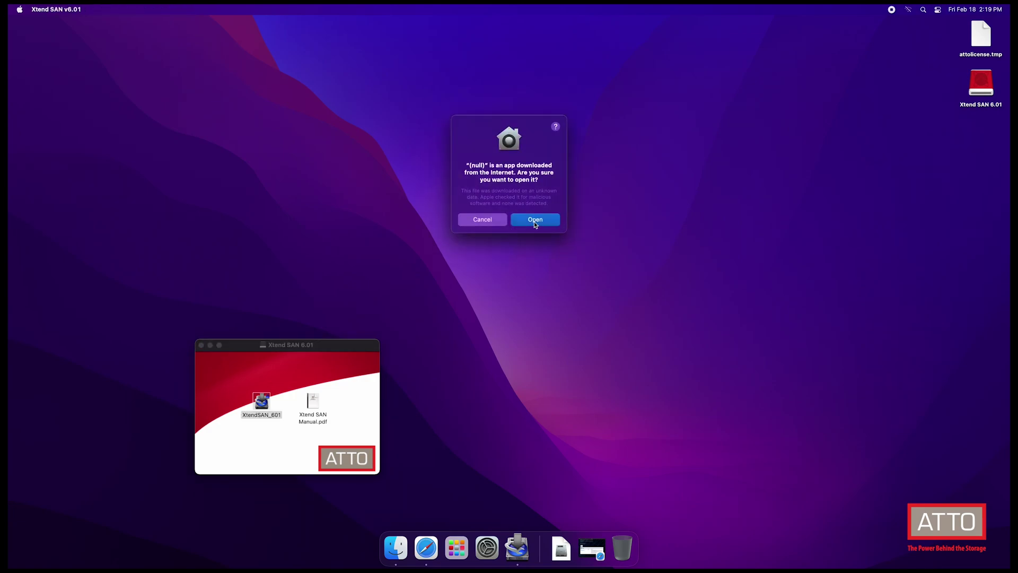
{"action": "left_click", "coordinate": [557, 224]}
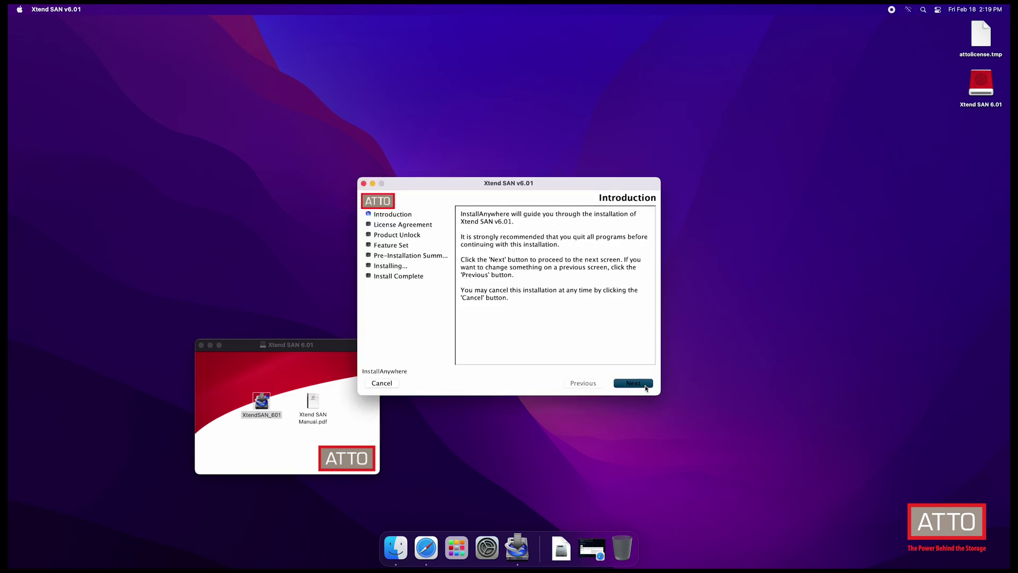
Accept the Xtend SAN License Agreement terms and continue to the Product Unlock screen
{"action": "left_click", "coordinate": [645, 385]}
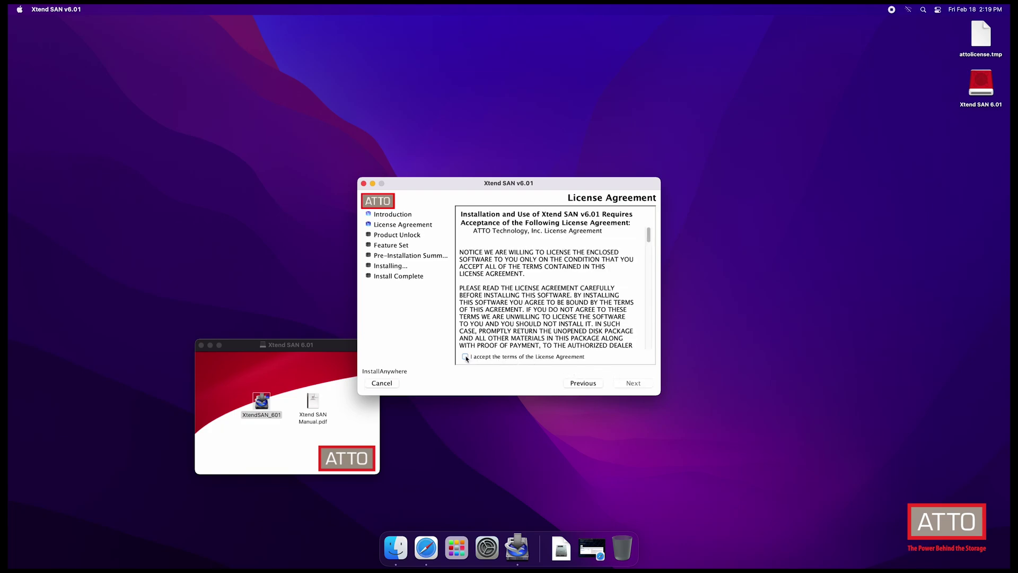
{"action": "left_click", "coordinate": [464, 357]}
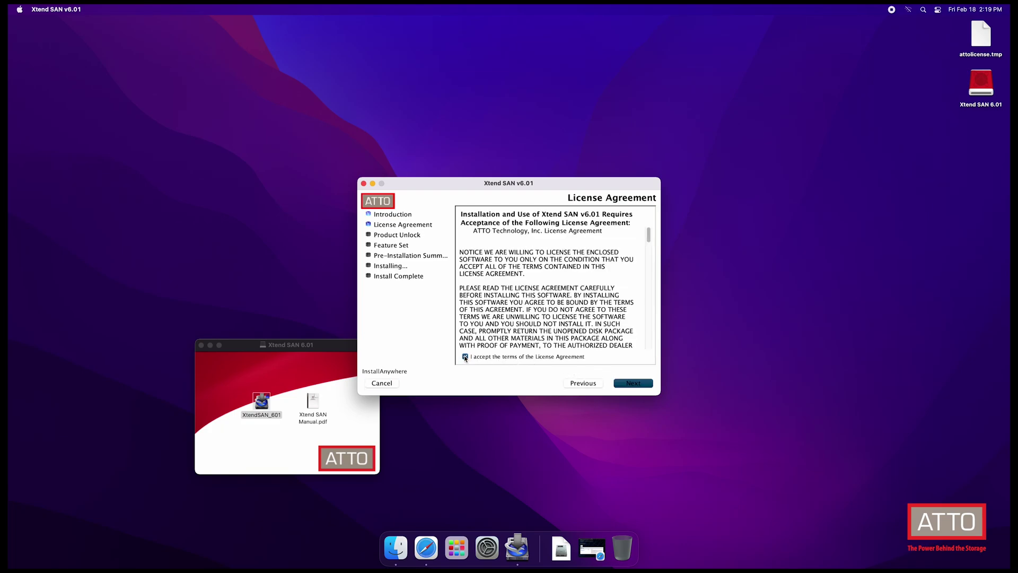
{"action": "left_click", "coordinate": [633, 382]}
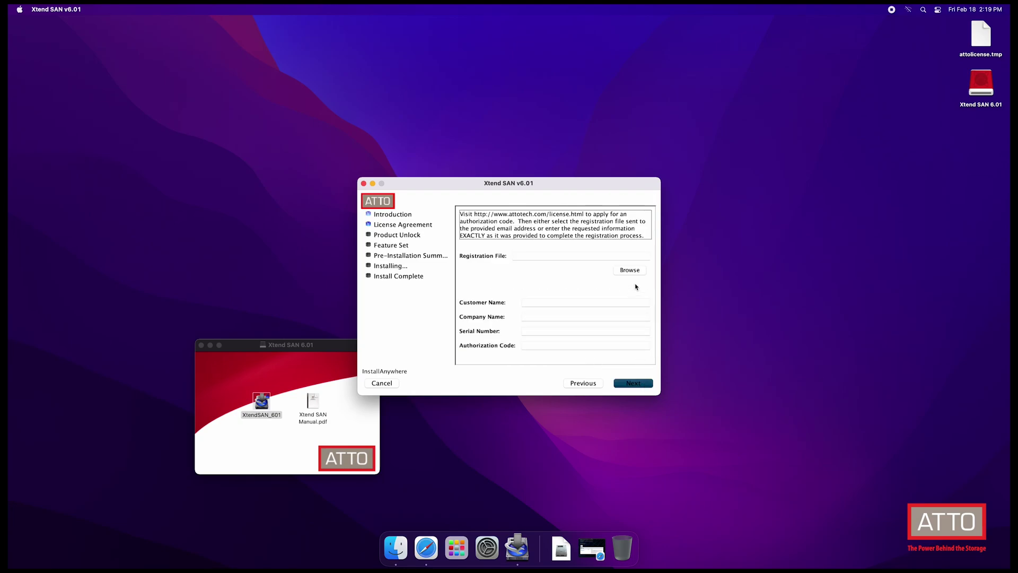
Load attolicense.tmp from Macintosh HD > Users > atto > Desktop as the registration file and continue
{"action": "left_click", "coordinate": [631, 270]}
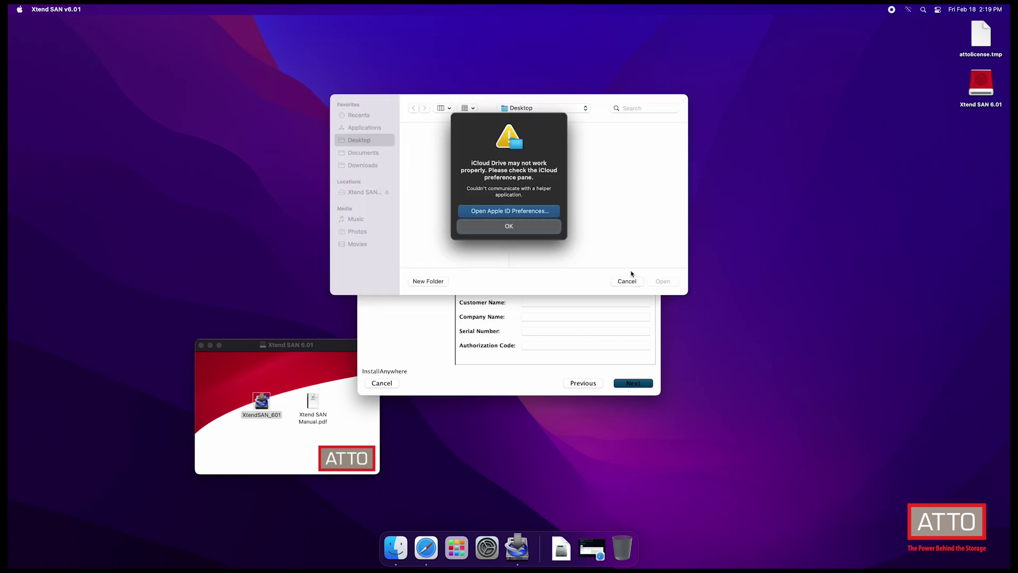
{"action": "left_click", "coordinate": [492, 227]}
{"action": "left_click", "coordinate": [585, 108]}
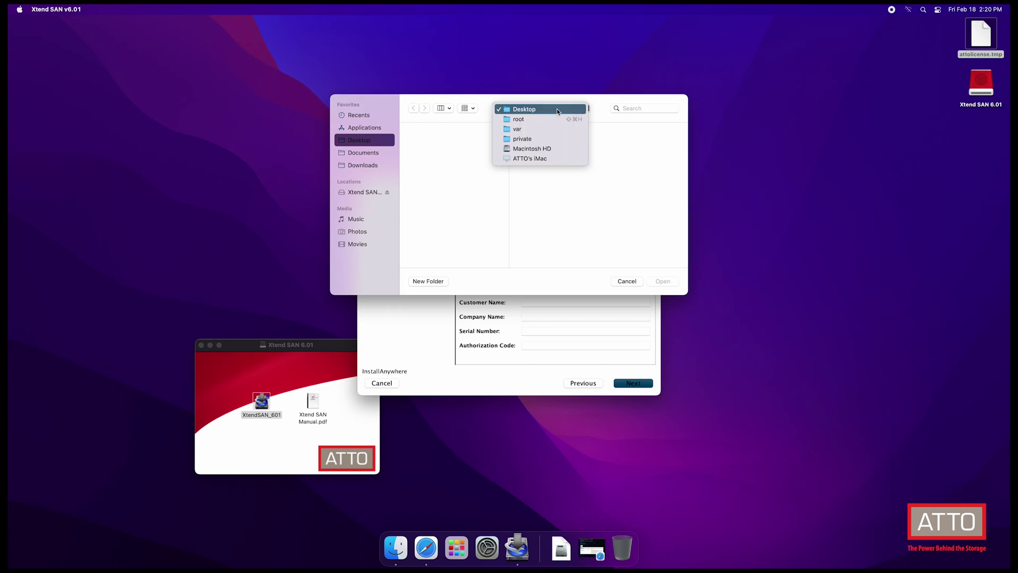
{"action": "left_click", "coordinate": [544, 152]}
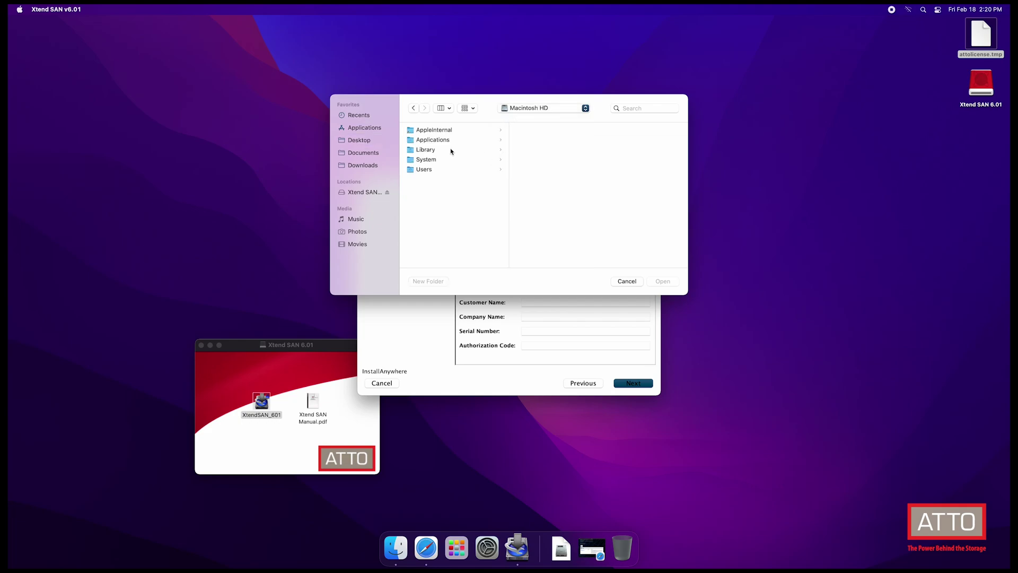
{"action": "left_click", "coordinate": [432, 171]}
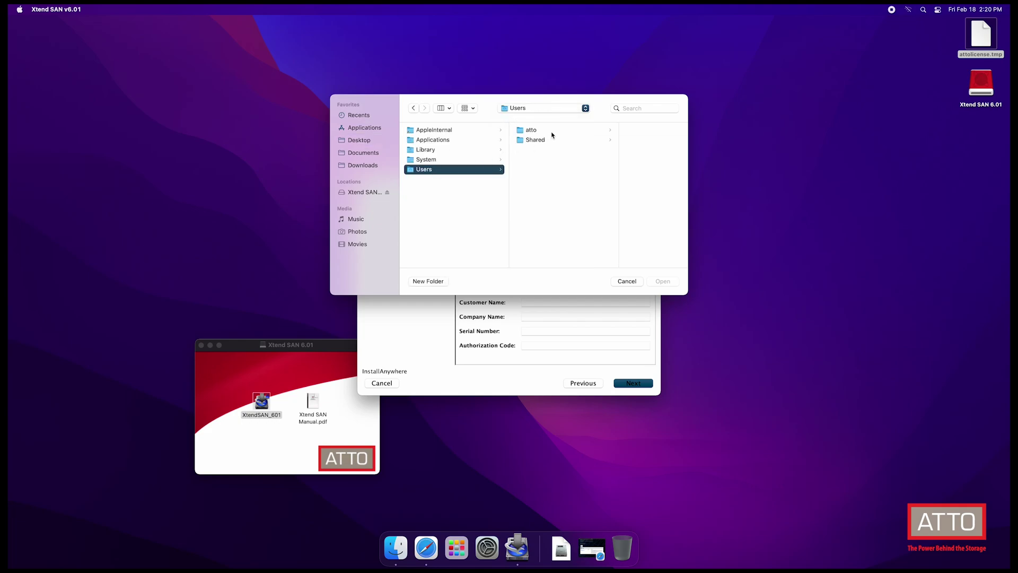
{"action": "left_click", "coordinate": [551, 131]}
{"action": "left_click", "coordinate": [603, 131]}
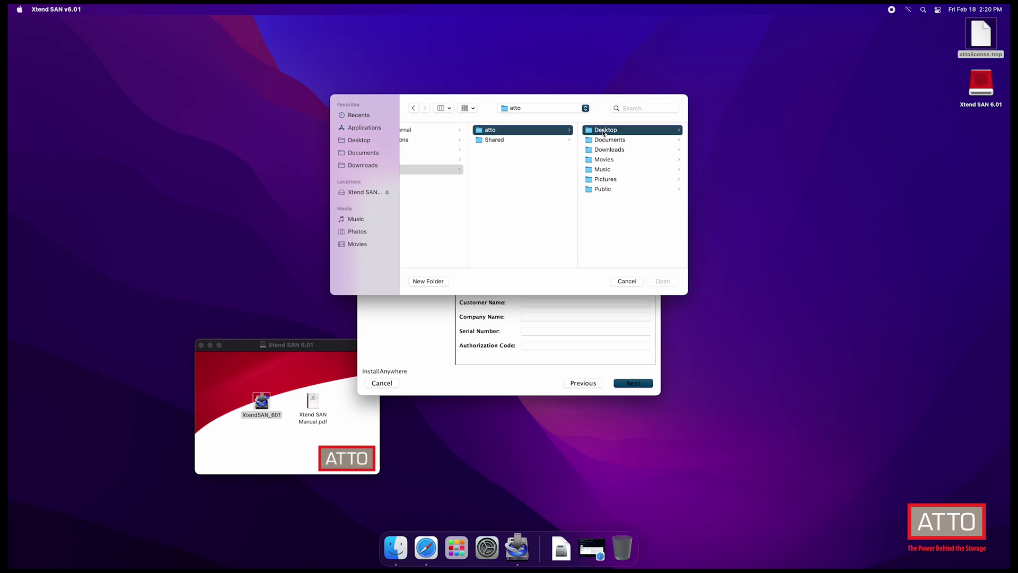
{"action": "left_click", "coordinate": [609, 131]}
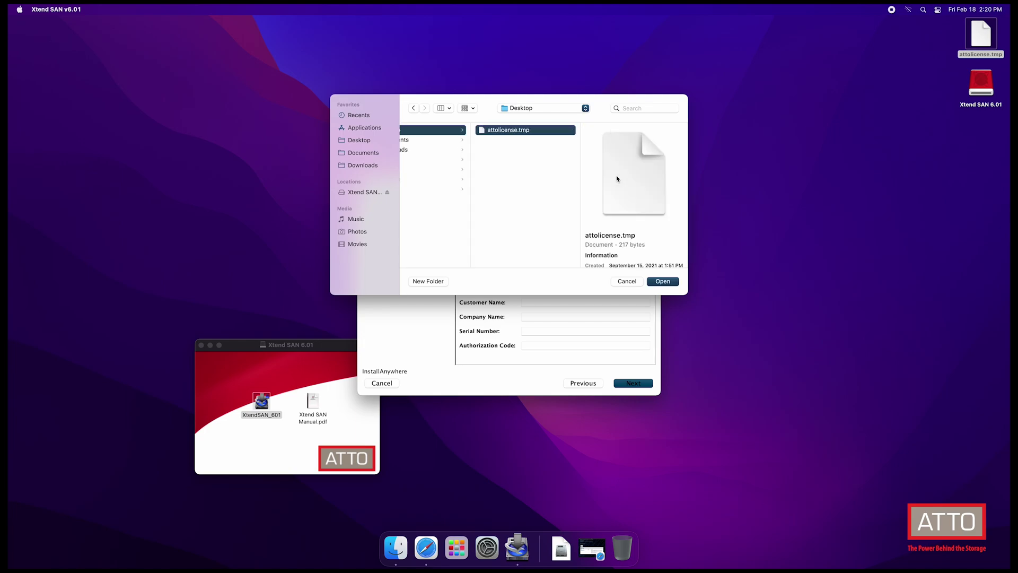
{"action": "left_click", "coordinate": [663, 282]}
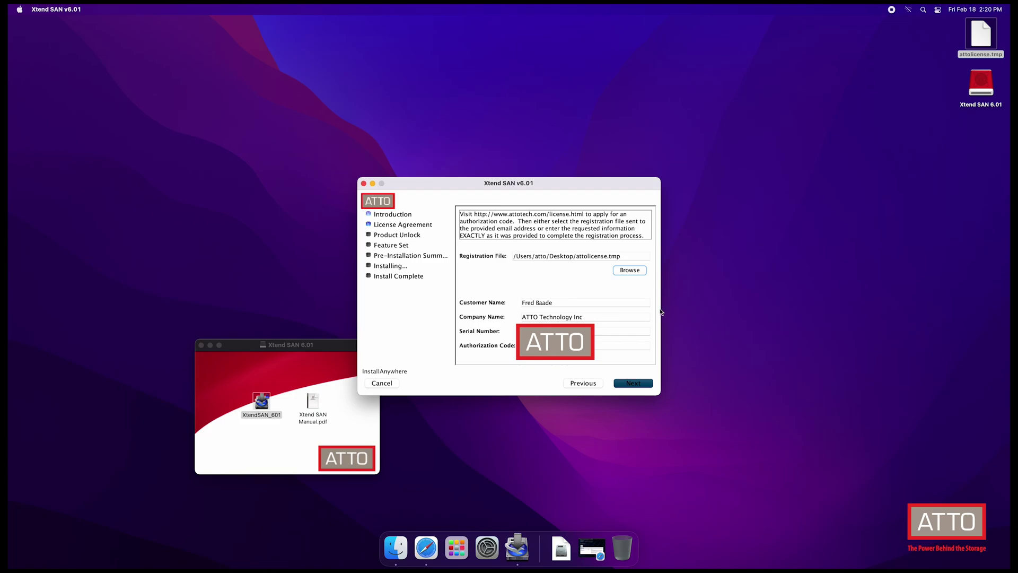
{"action": "left_click", "coordinate": [639, 383]}
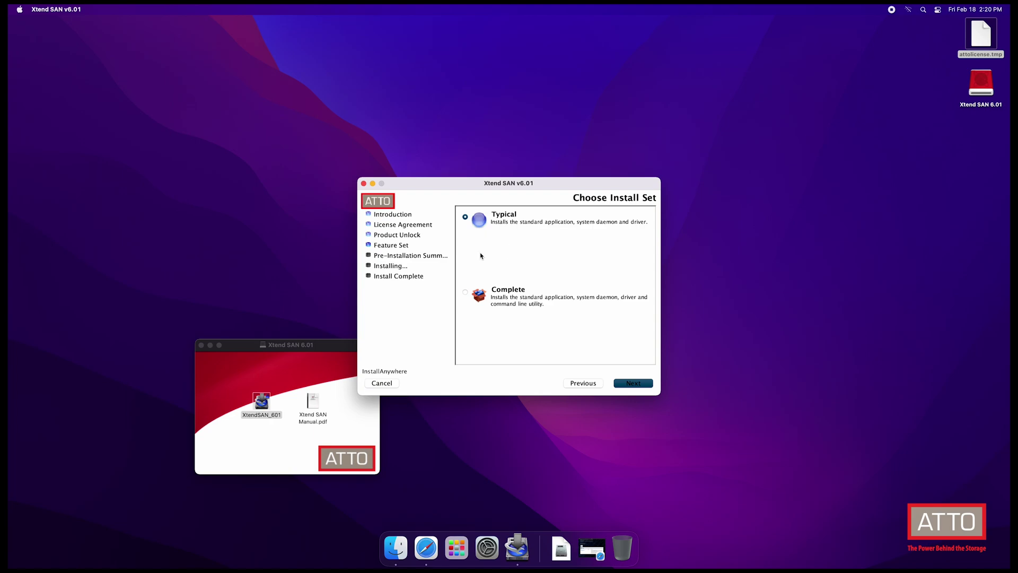
Choose the Complete install set and install Xtend SAN v6.01
{"action": "left_click", "coordinate": [466, 292]}
{"action": "left_click", "coordinate": [645, 382]}
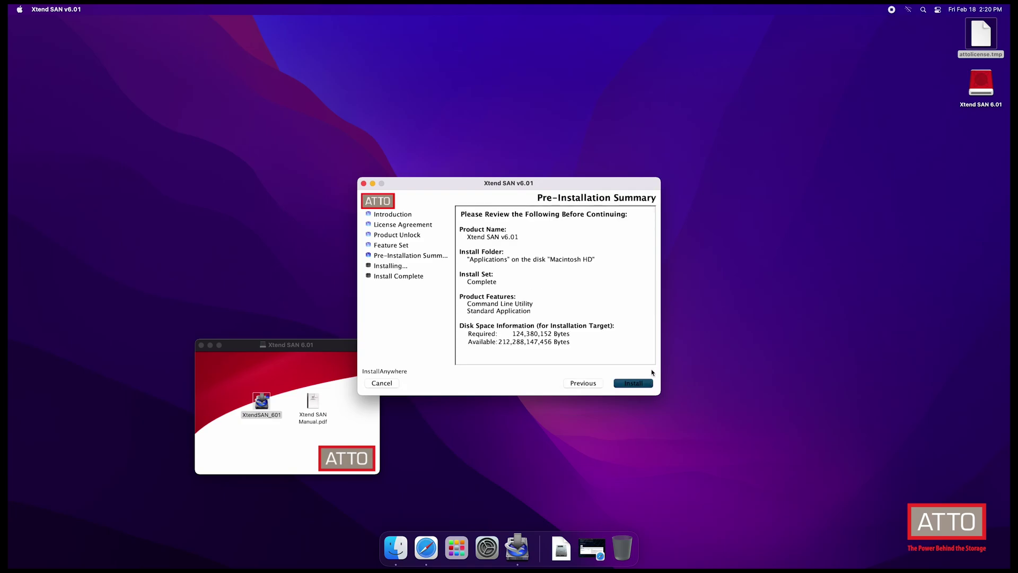
{"action": "left_click", "coordinate": [642, 383]}
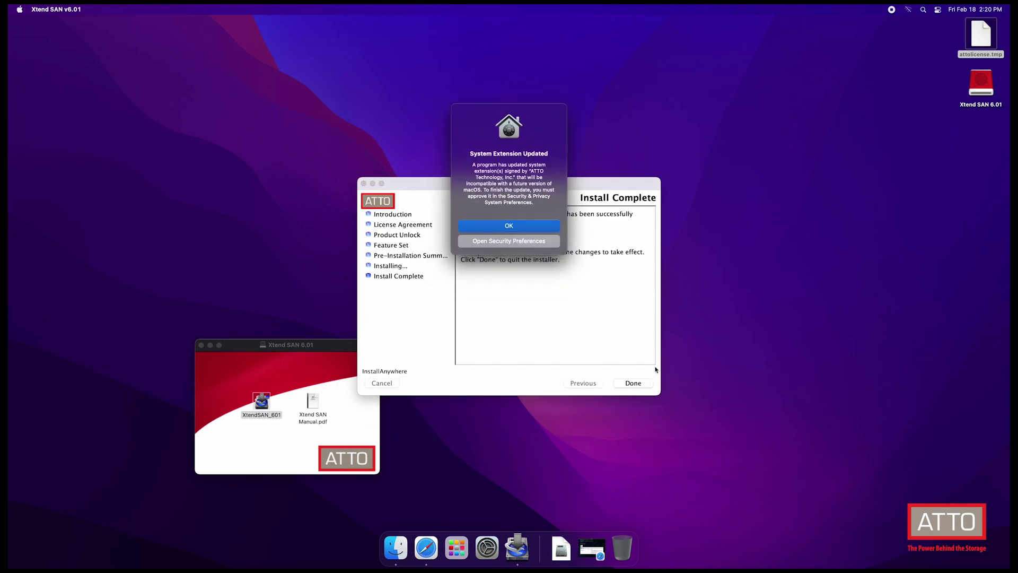
Open Security & Privacy from the extension alert and quit the finished installer
{"action": "left_click", "coordinate": [513, 242]}
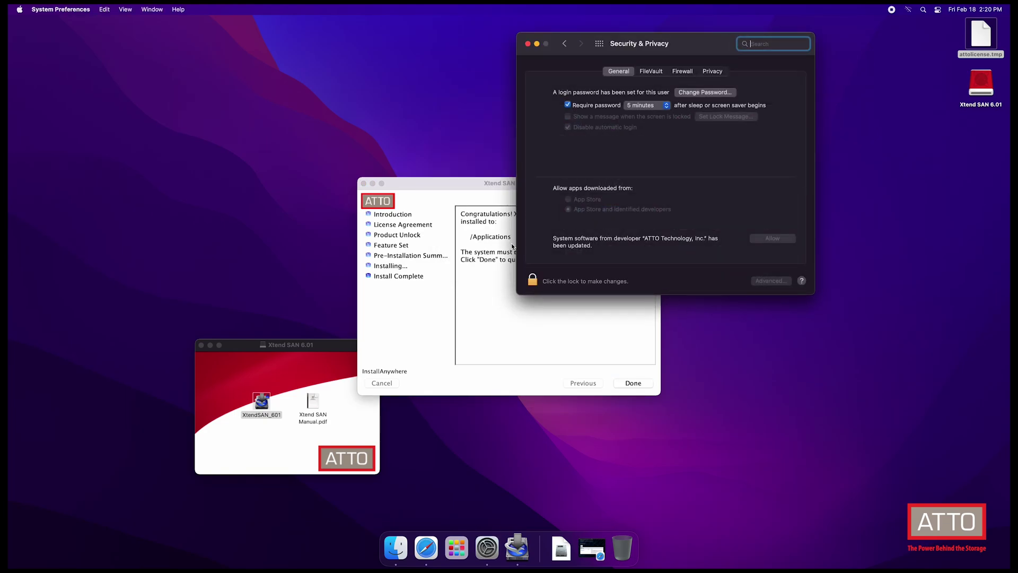
{"action": "left_click", "coordinate": [541, 342]}
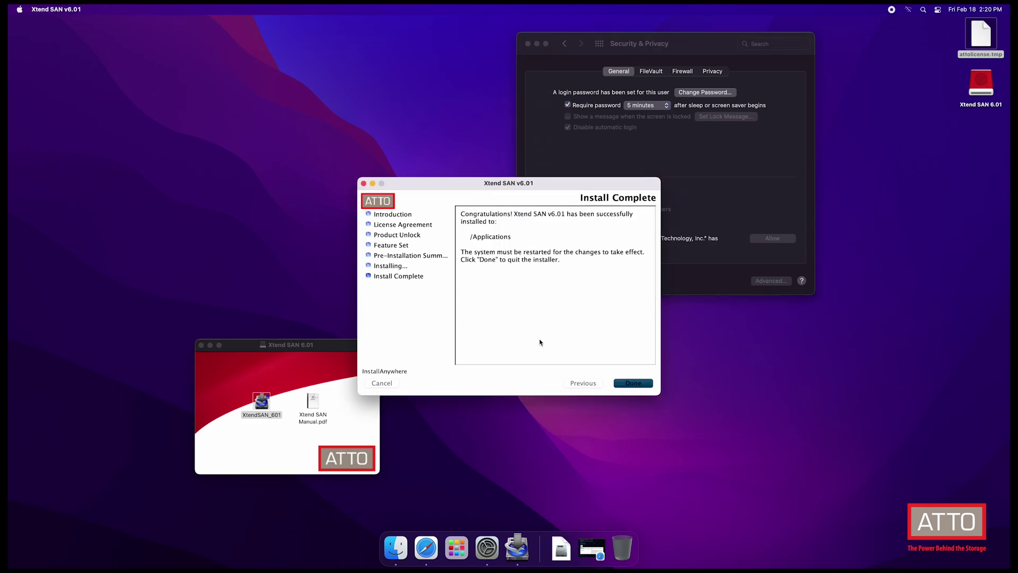
{"action": "left_click", "coordinate": [631, 380]}
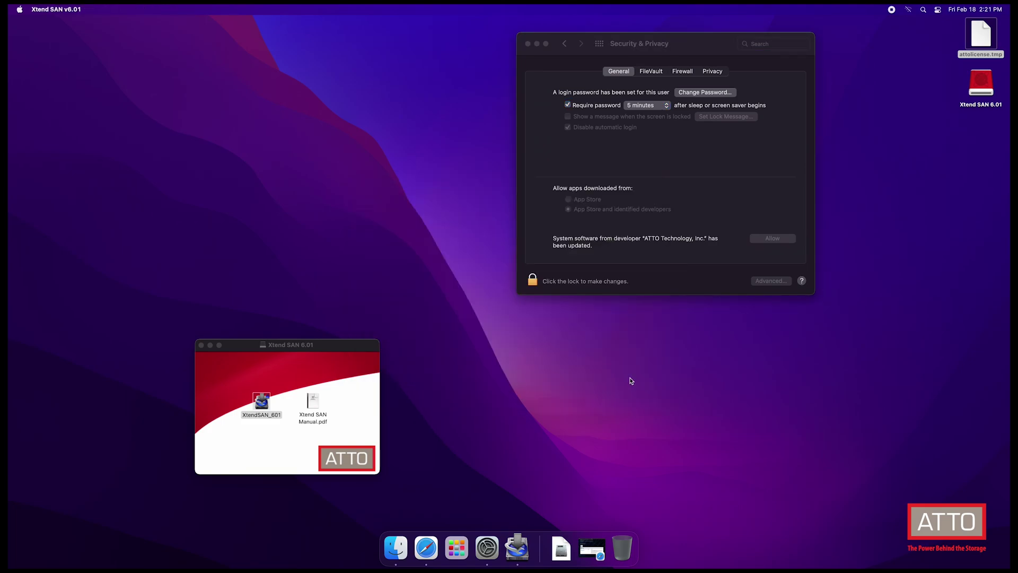
Unlock Security & Privacy with the password, allow ATTO Technology's software, and restart the Mac
{"action": "left_click", "coordinate": [619, 261]}
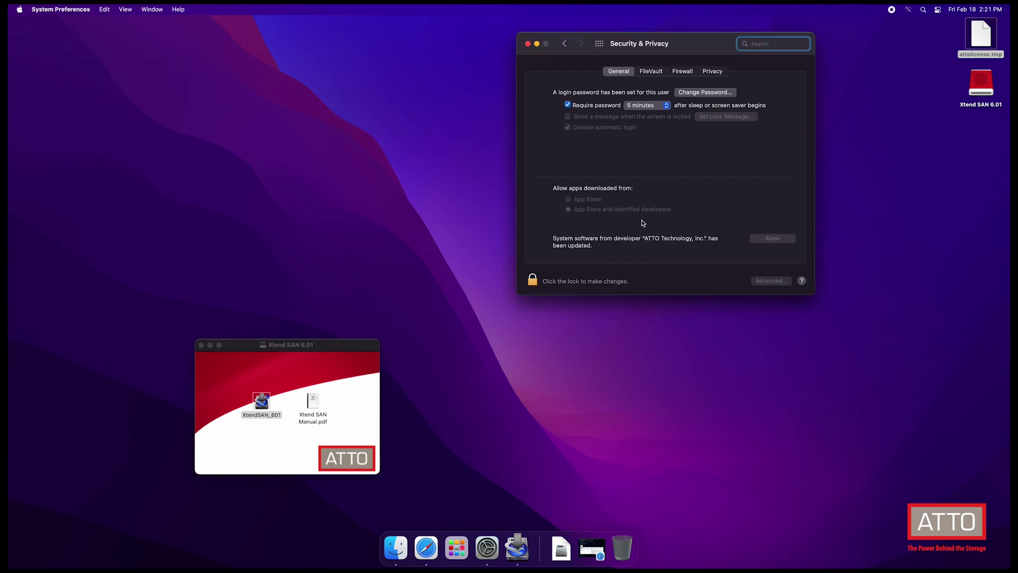
{"action": "left_click", "coordinate": [533, 280]}
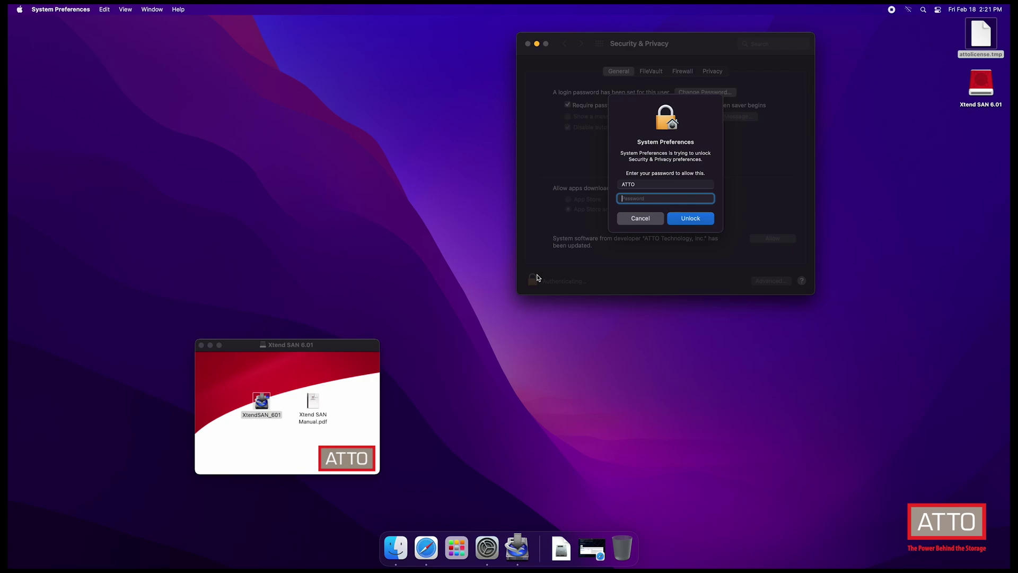
{"action": "type", "text": "•••"}
{"action": "left_click", "coordinate": [688, 219]}
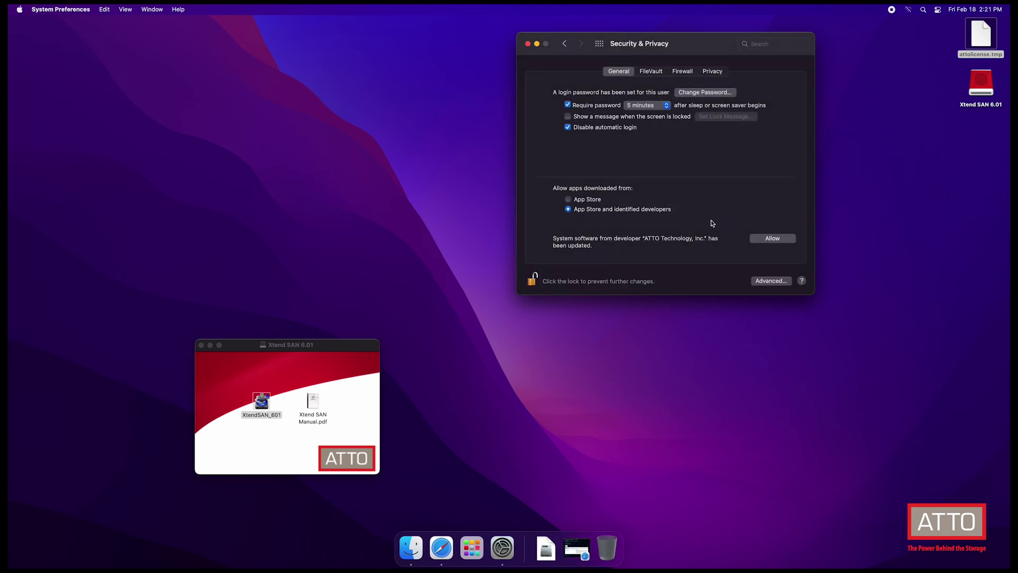
{"action": "left_click", "coordinate": [784, 239]}
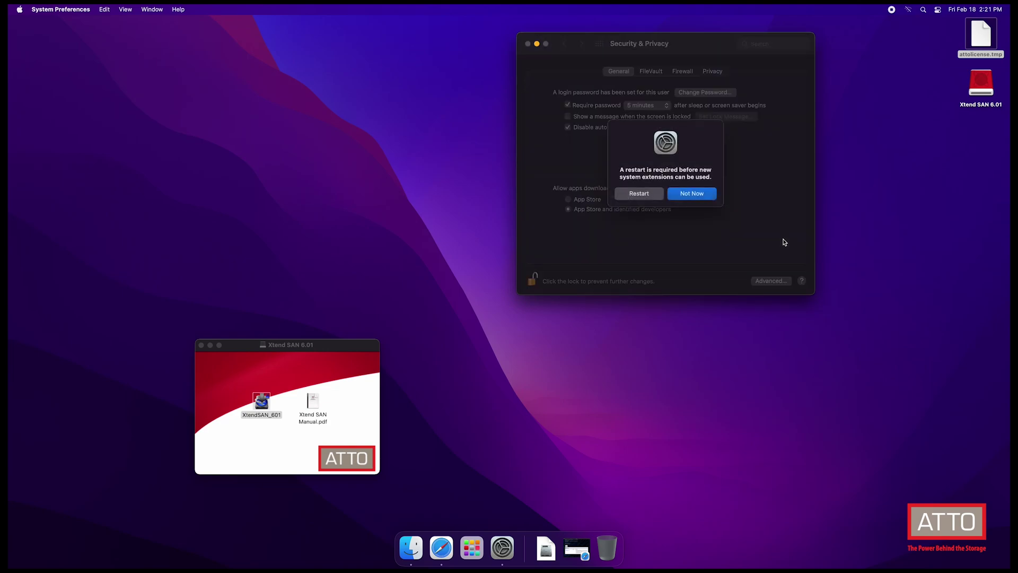
{"action": "left_click", "coordinate": [639, 194]}
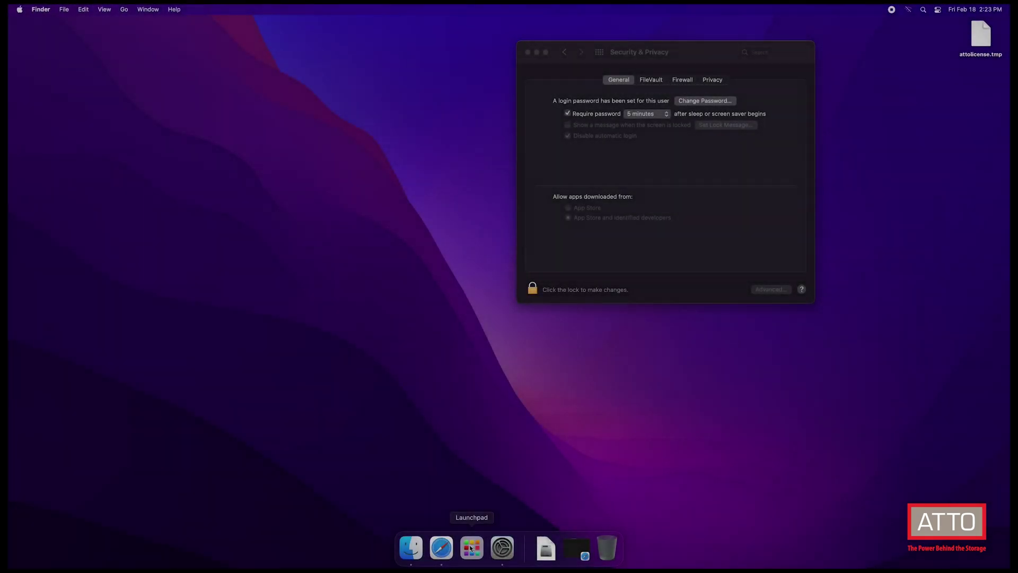
Start Xtend SAN from Launchpad and bring up its notification permission options
{"action": "left_click", "coordinate": [470, 548]}
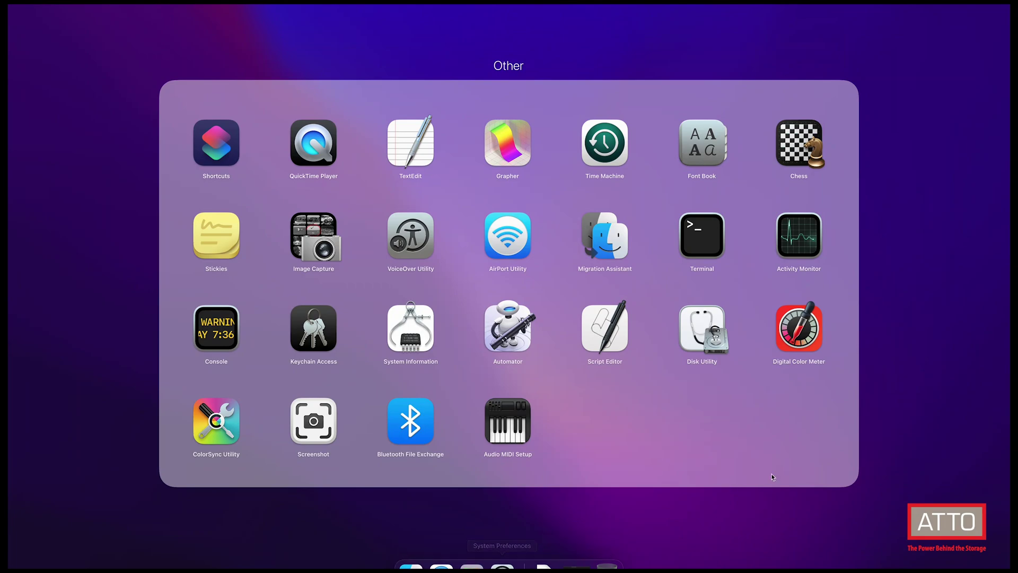
{"action": "left_click", "coordinate": [884, 436]}
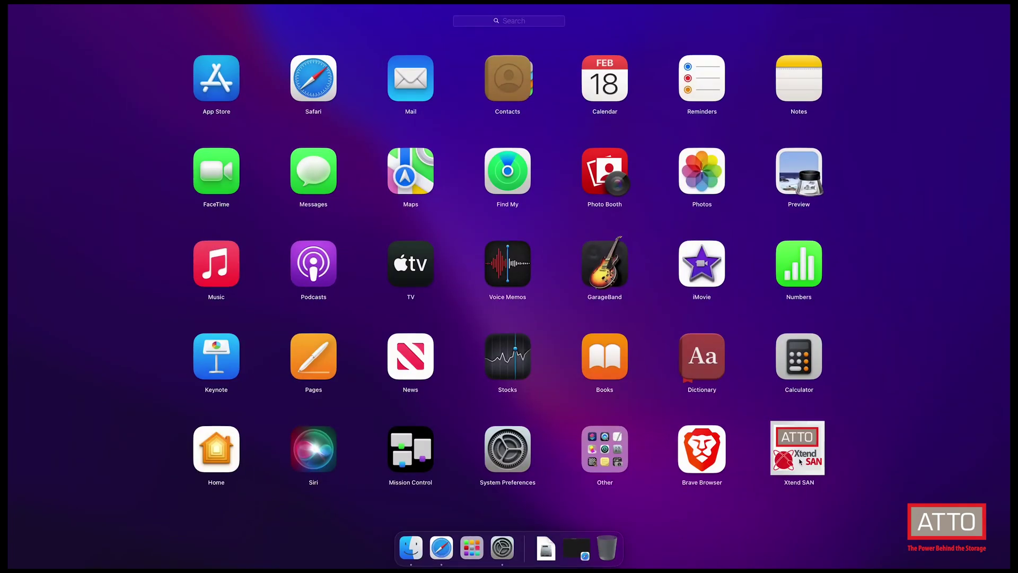
{"action": "left_click", "coordinate": [798, 448]}
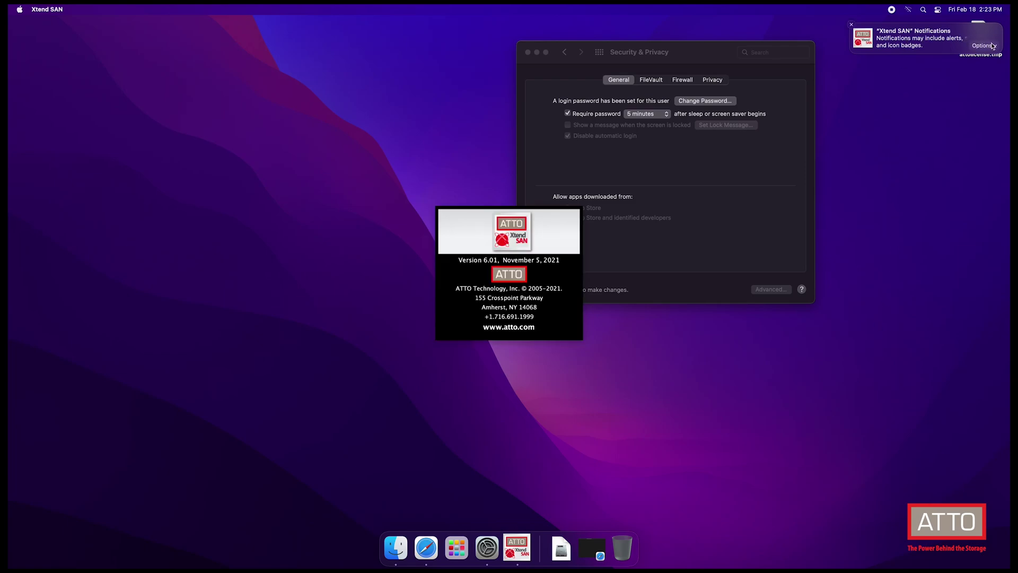
{"action": "left_click", "coordinate": [993, 47]}
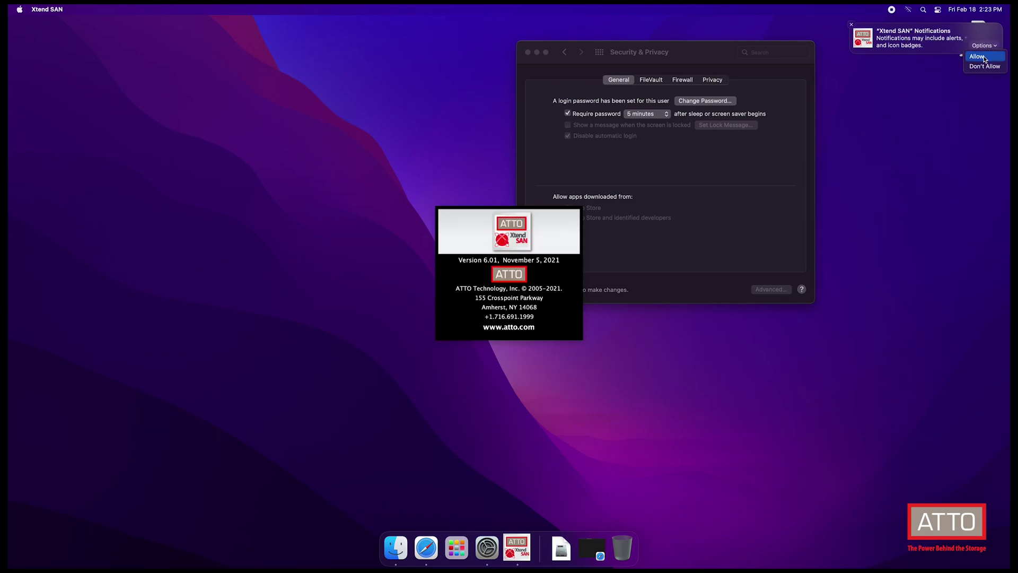